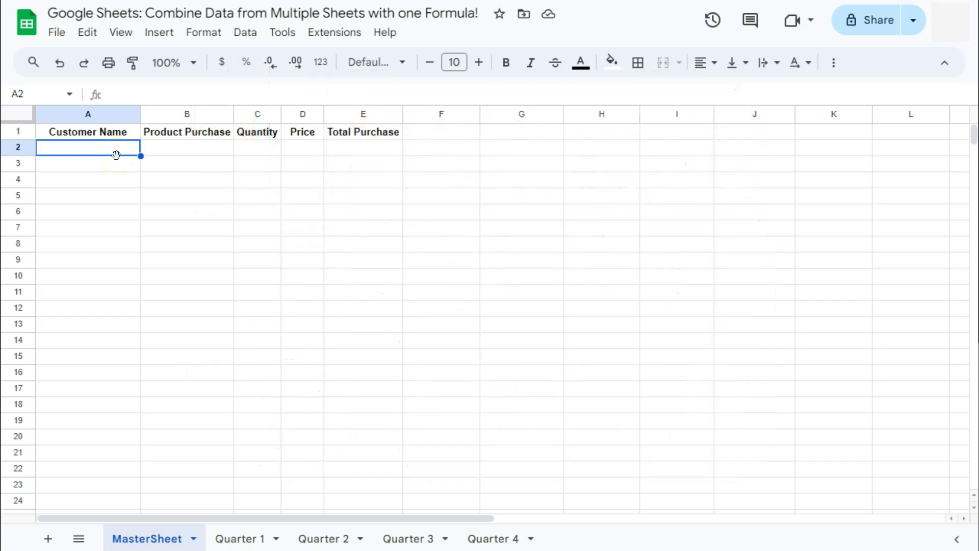
- Look over the Quarter 1–4 sales data, then return to the empty MasterSheet
{"action": "left_click", "coordinate": [244, 538]}
{"action": "left_click", "coordinate": [327, 540]}
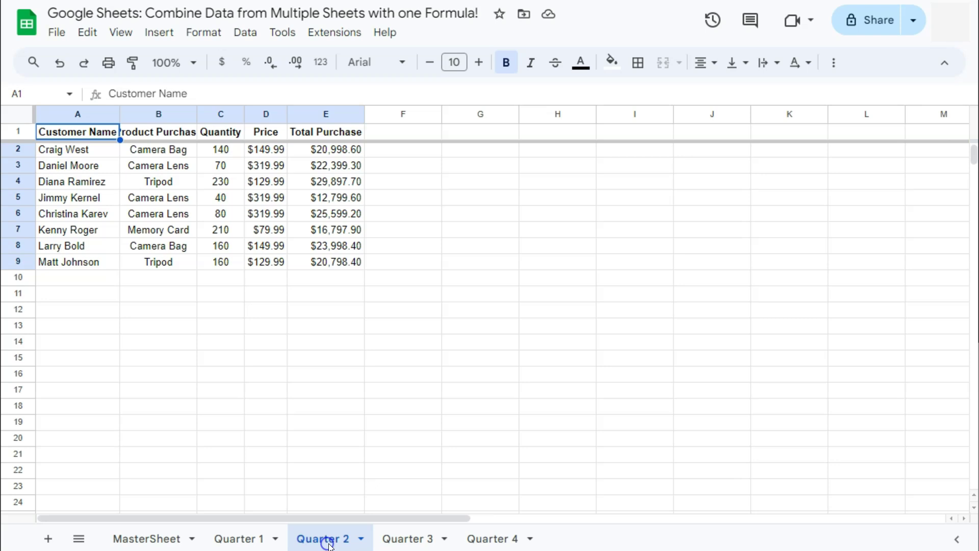
{"action": "left_click", "coordinate": [406, 539]}
{"action": "left_click", "coordinate": [494, 539]}
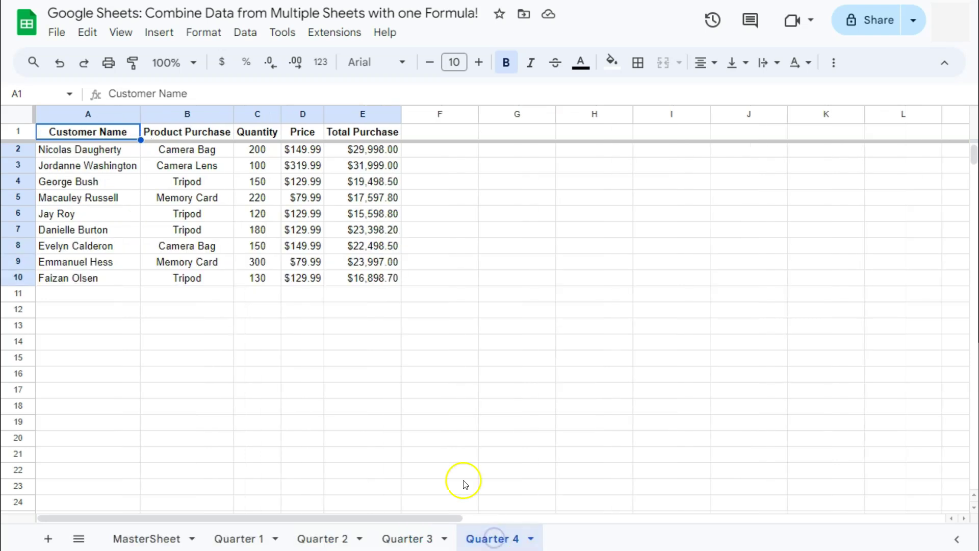
{"action": "left_click", "coordinate": [147, 539]}
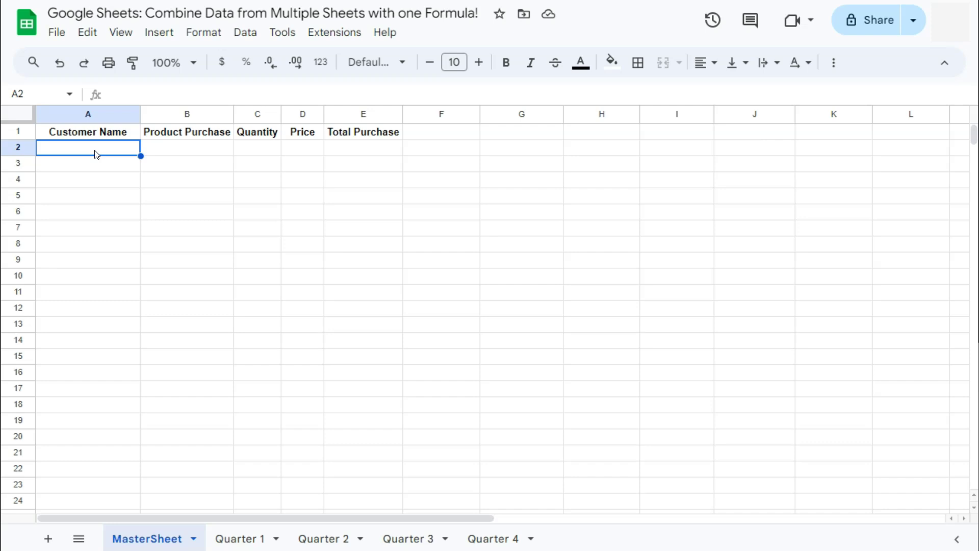
- Begin the formula =QUERY({ in MasterSheet cell A2
{"action": "type", "text": "=query"}
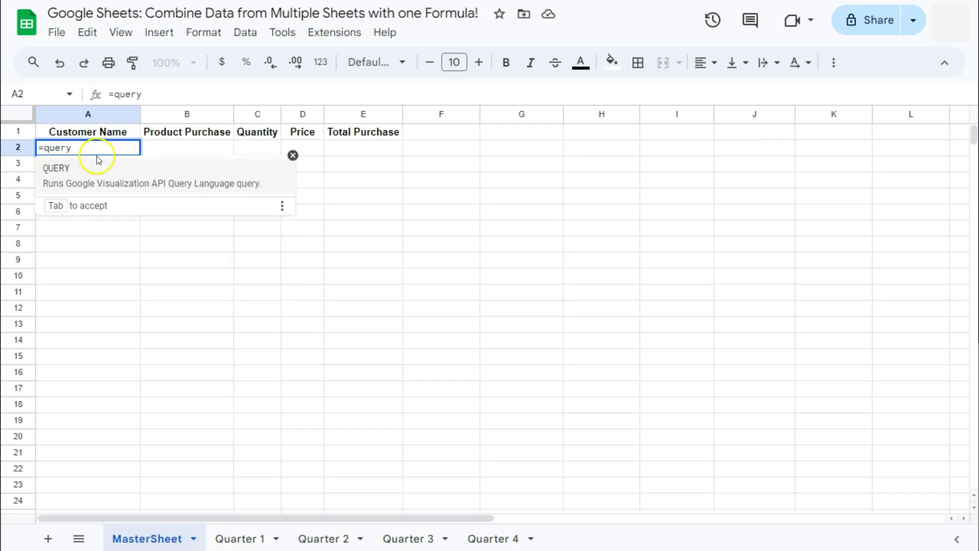
{"action": "key", "text": "Tab"}
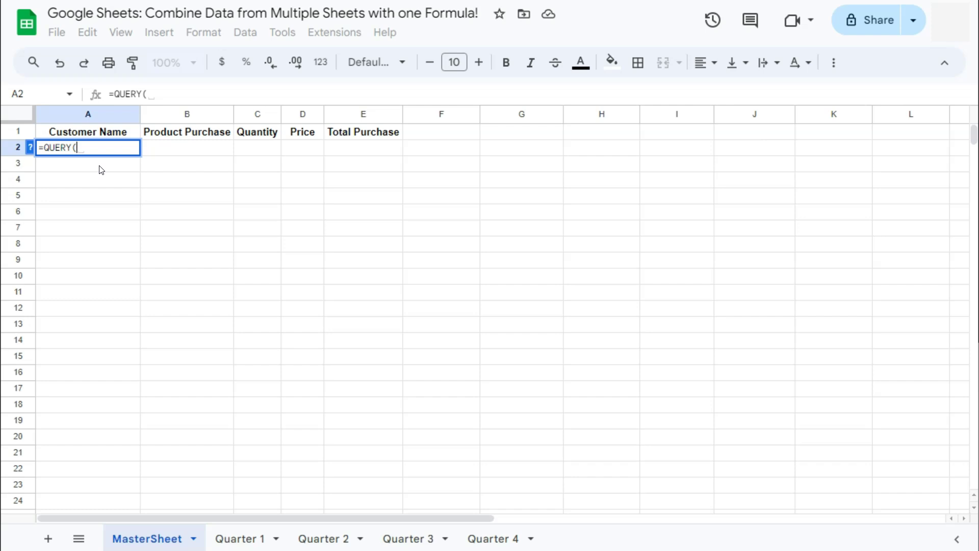
{"action": "type", "text": "{"}
- Add 'Quarter 1'!A2:E8 and a semicolon to the QUERY array
{"action": "left_click", "coordinate": [247, 540]}
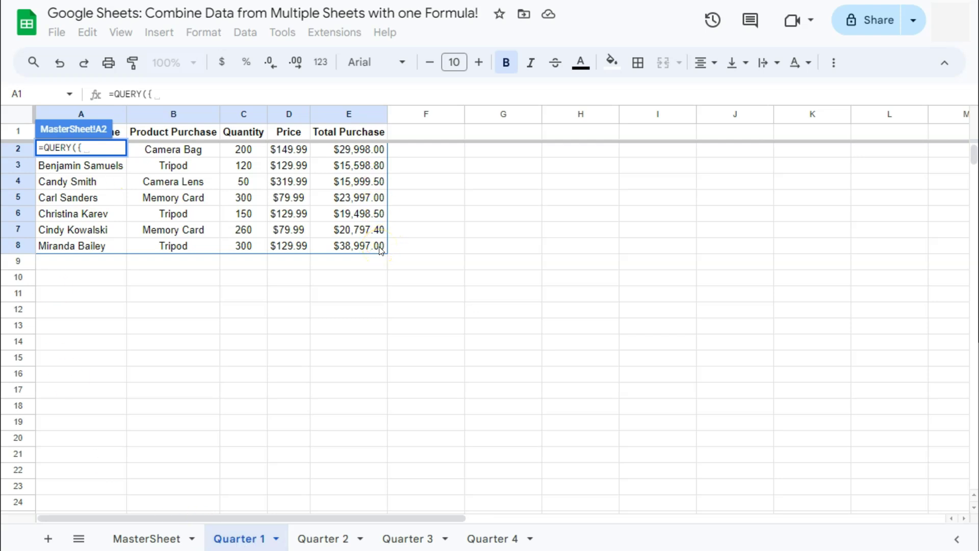
{"action": "left_click_drag", "start_coordinate": [384, 246], "coordinate": [96, 145]}
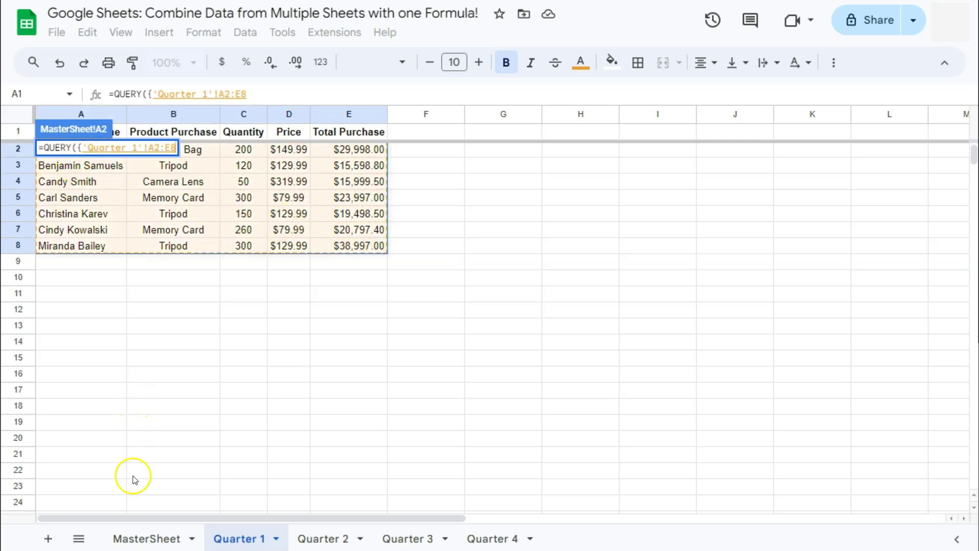
{"action": "left_click", "coordinate": [144, 538]}
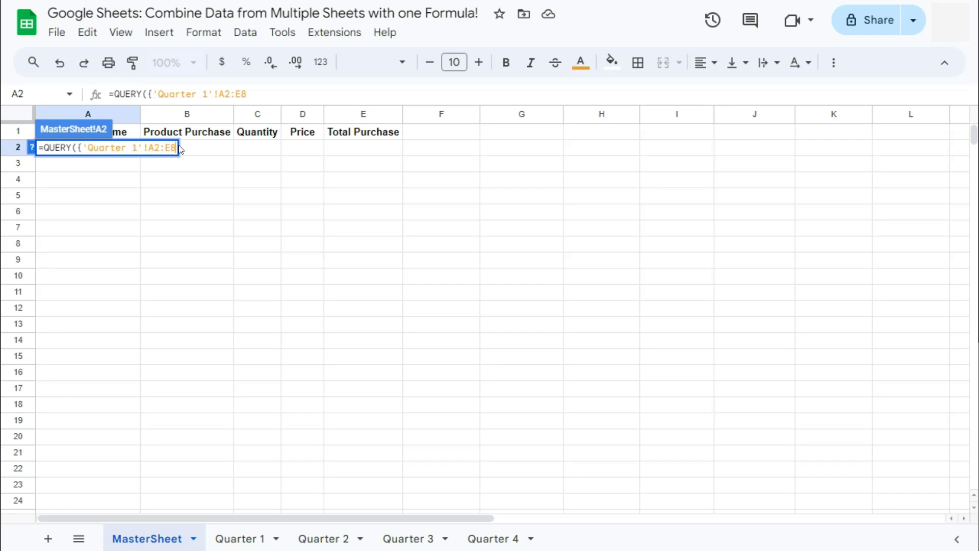
{"action": "type", "text": ";"}
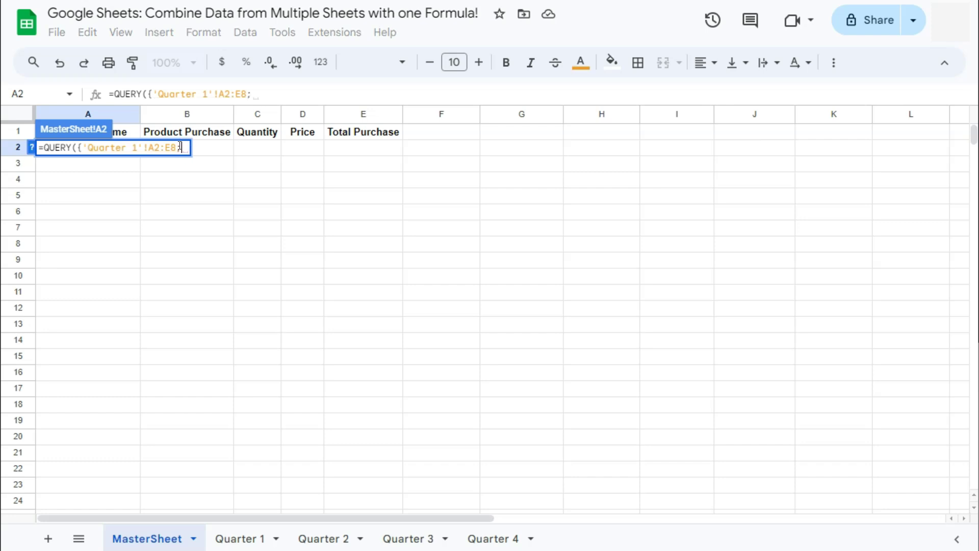
- Append 'Quarter 2'!A2:E9, 'Quarter 3'!A2:E7 and 'Quarter 4'!A2:E10, separated by semicolons
{"action": "left_click", "coordinate": [318, 538]}
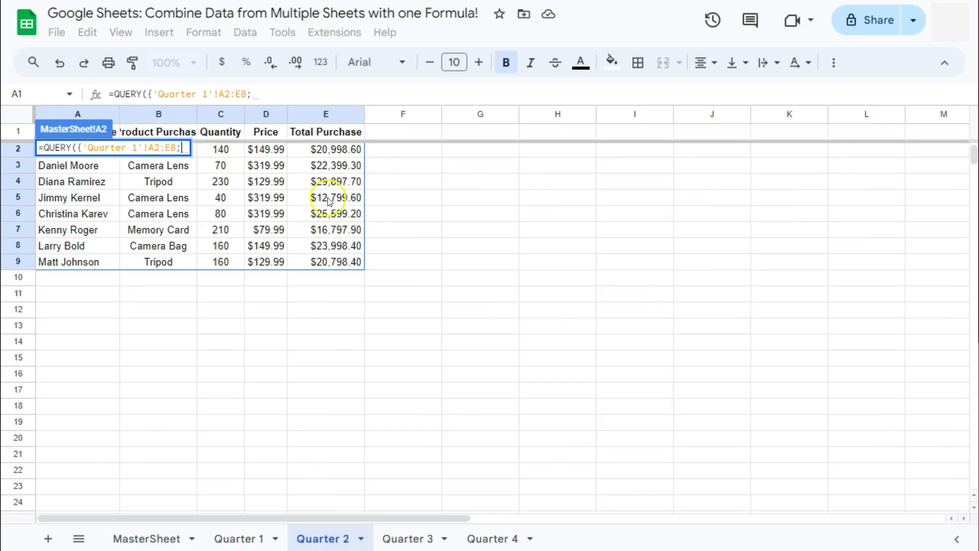
{"action": "left_click_drag", "start_coordinate": [351, 264], "coordinate": [89, 148]}
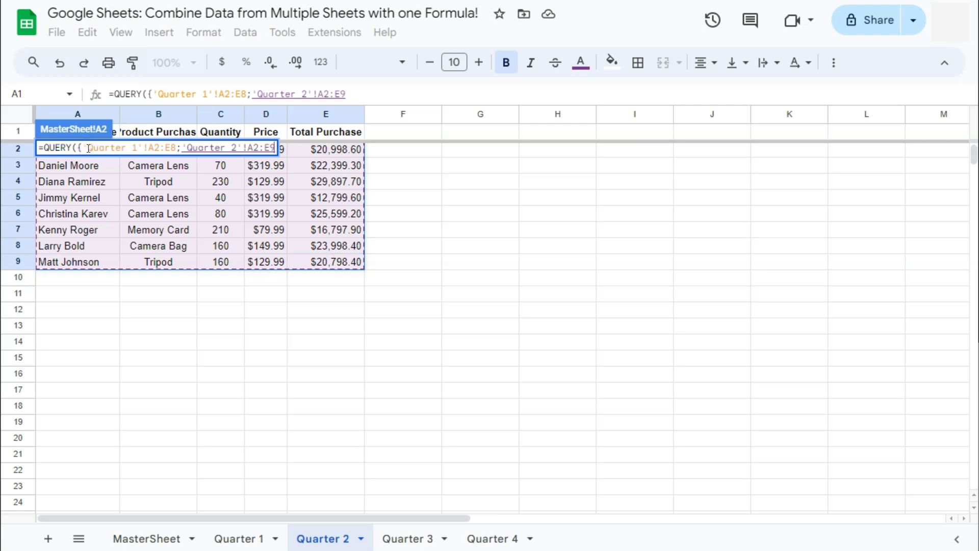
{"action": "type", "text": ";"}
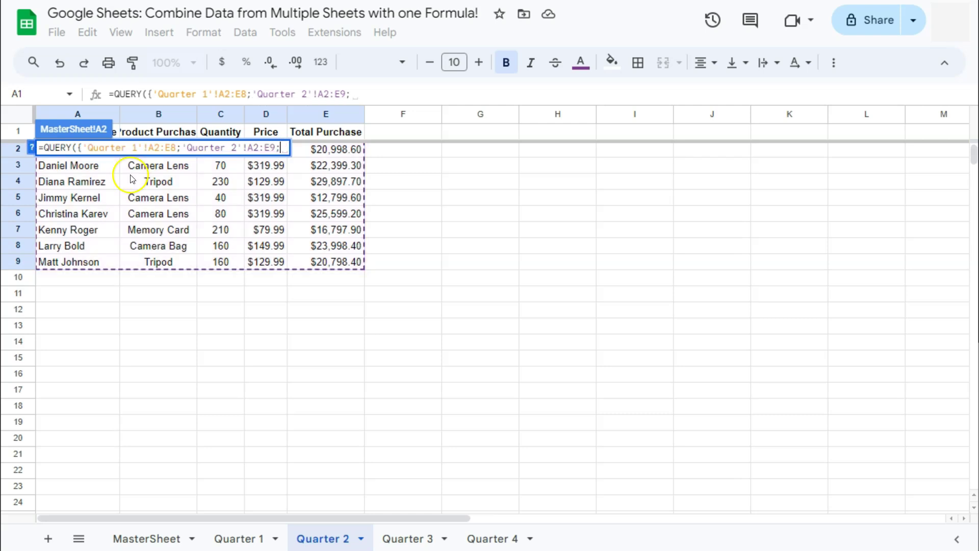
{"action": "left_click", "coordinate": [405, 538]}
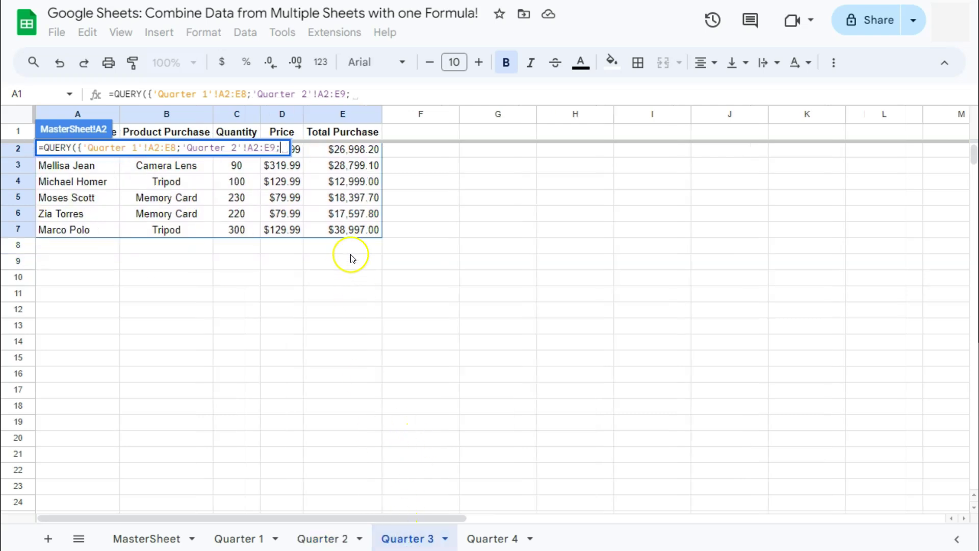
{"action": "left_click_drag", "start_coordinate": [351, 231], "coordinate": [104, 151]}
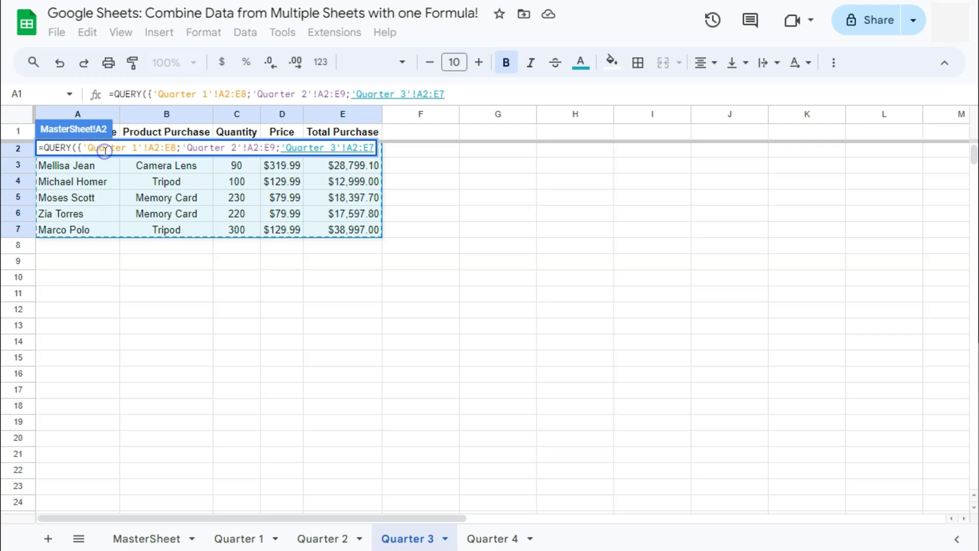
{"action": "type", "text": ";"}
{"action": "left_click", "coordinate": [491, 539]}
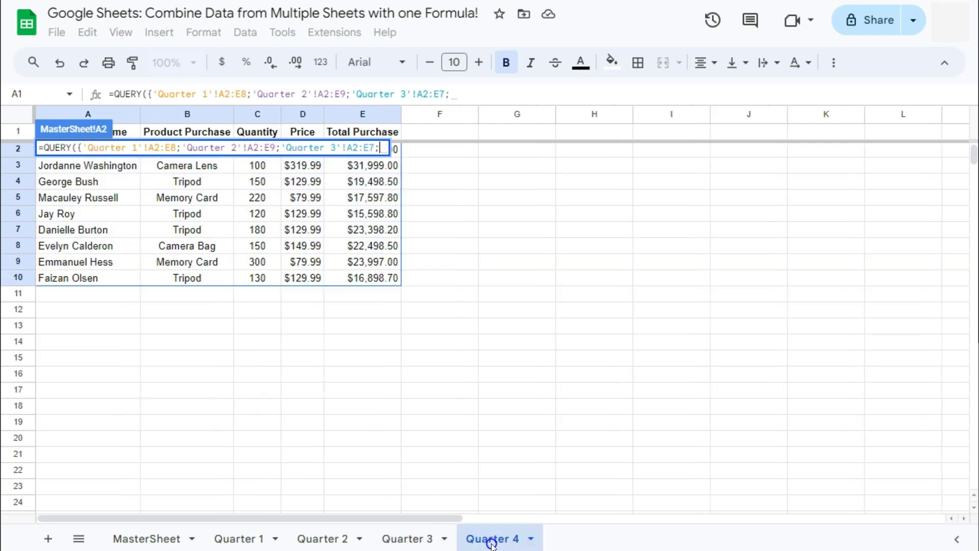
{"action": "left_click", "coordinate": [364, 276]}
{"action": "left_click_drag", "start_coordinate": [365, 276], "coordinate": [80, 149]}
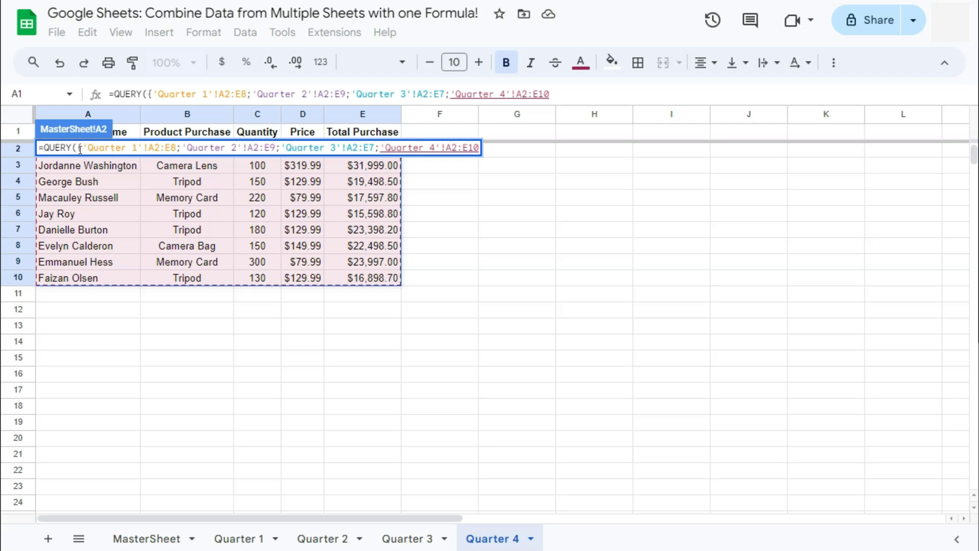
- Close the array with }, "select *") and commit the formula
{"action": "type", "text": "}, "}
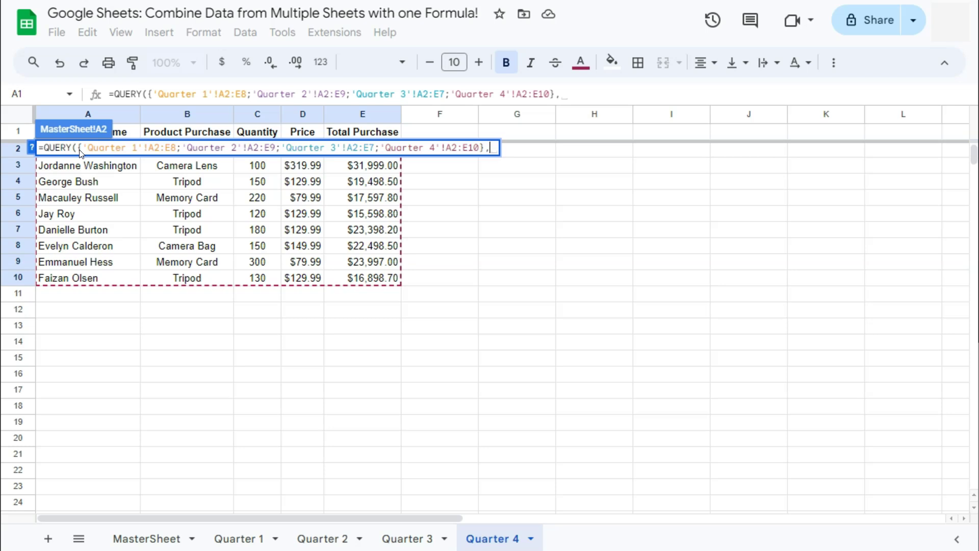
{"action": "type", "text": "\""}
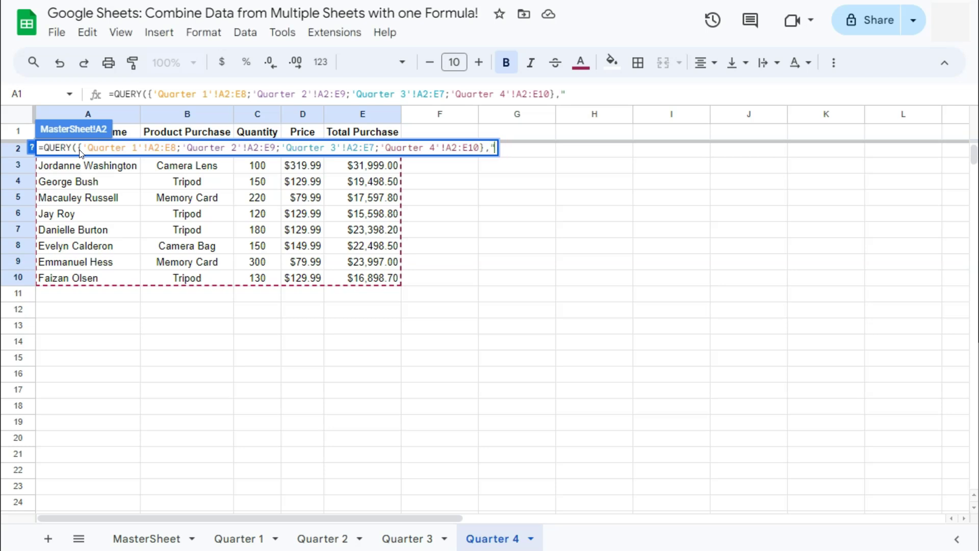
{"action": "type", "text": "select"}
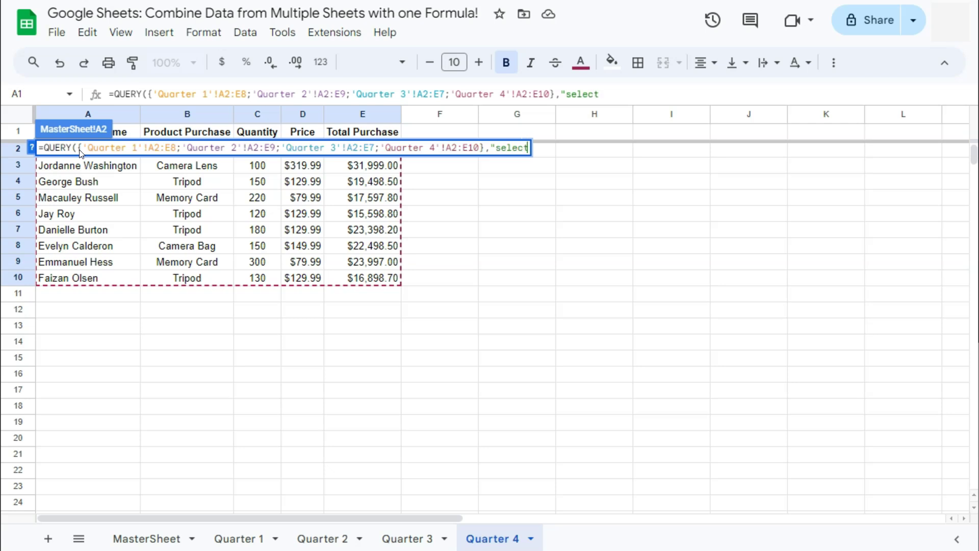
{"action": "type", "text": " *\")"}
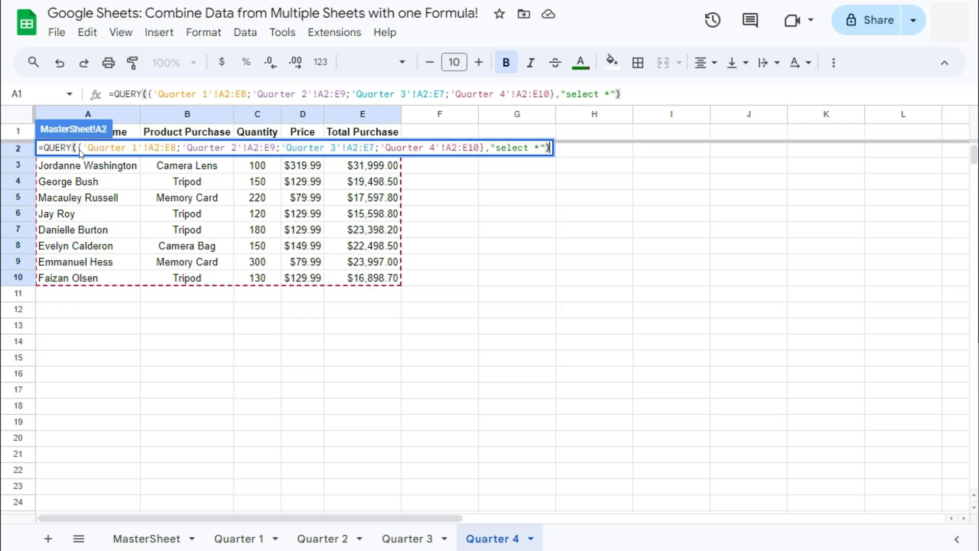
{"action": "key", "text": "Return"}
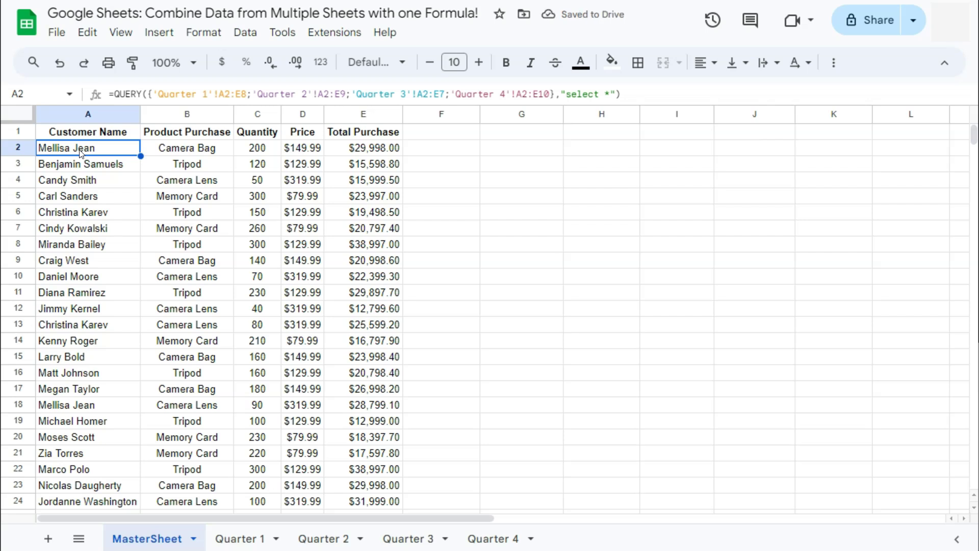
- Compare each quarter tab's rows against the combined MasterSheet, checking the stacking order
{"action": "left_click", "coordinate": [247, 539]}
{"action": "left_click", "coordinate": [318, 539]}
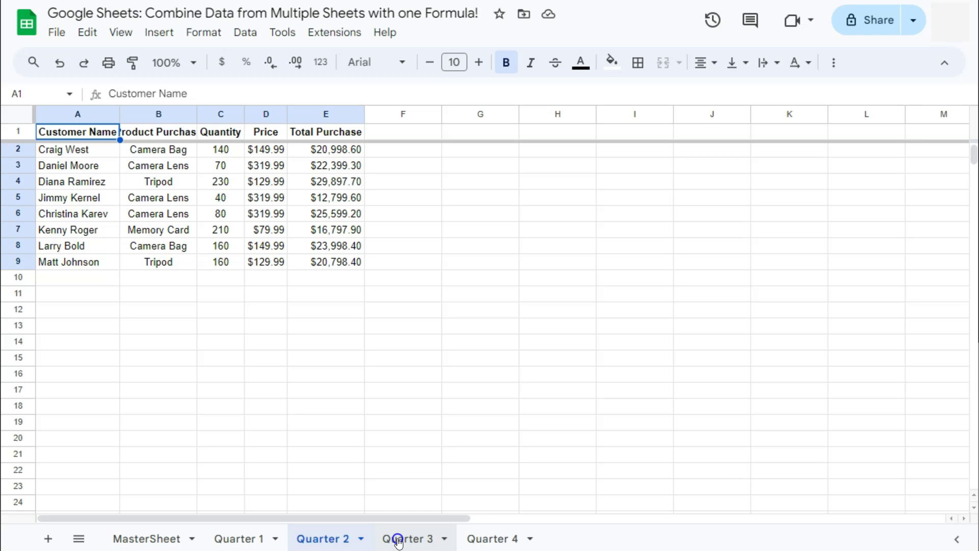
{"action": "left_click", "coordinate": [399, 538]}
{"action": "left_click", "coordinate": [491, 538]}
{"action": "left_click", "coordinate": [155, 538]}
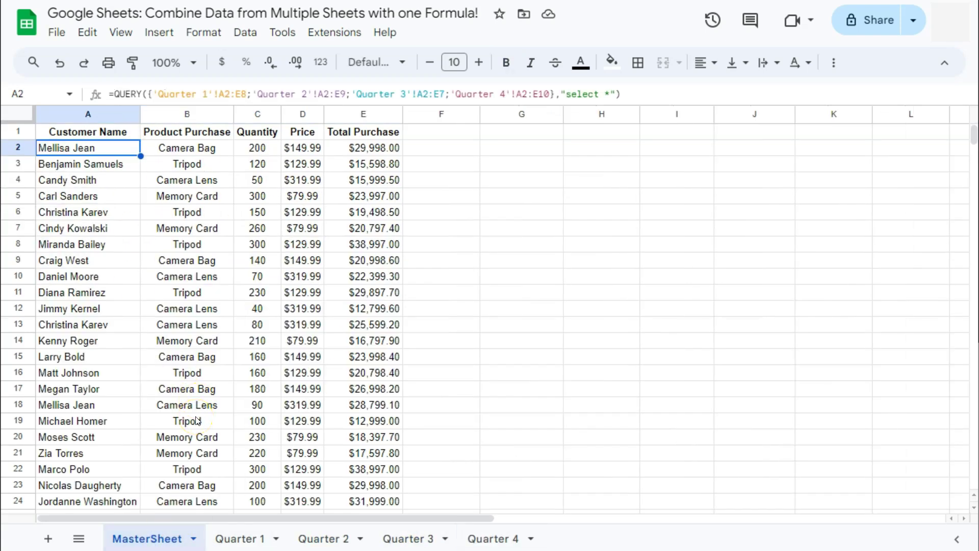
{"action": "left_click", "coordinate": [239, 539]}
{"action": "left_click", "coordinate": [323, 539]}
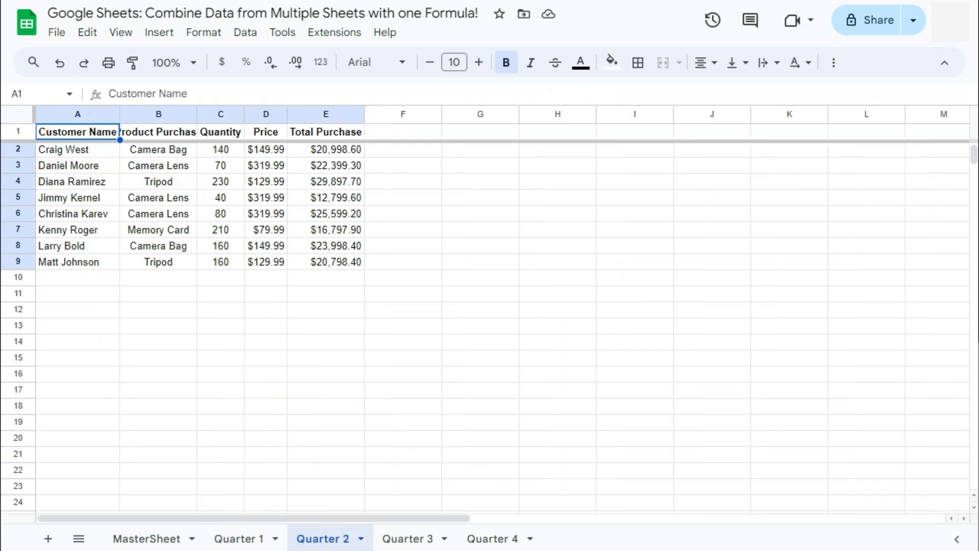
{"action": "left_click", "coordinate": [404, 539]}
{"action": "left_click", "coordinate": [482, 539]}
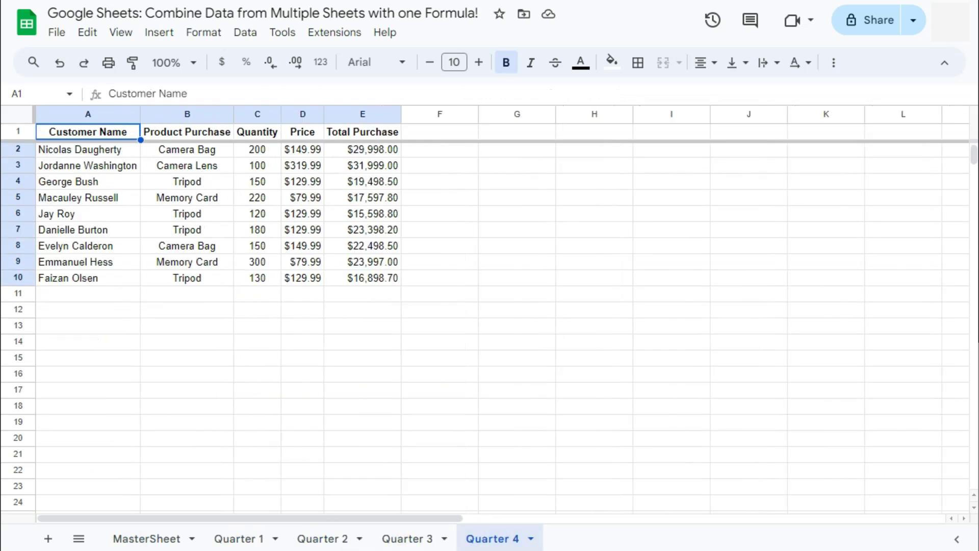
{"action": "left_click", "coordinate": [245, 540]}
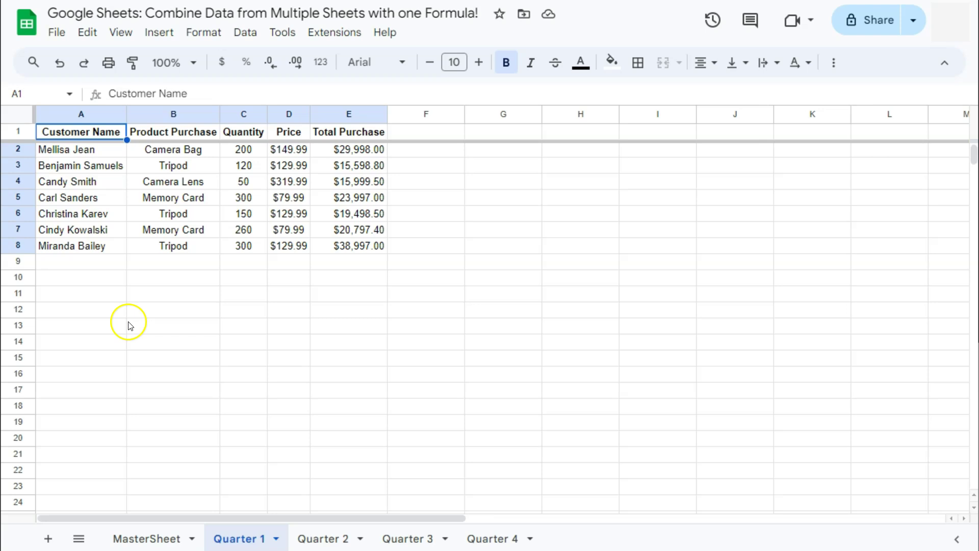
{"action": "left_click", "coordinate": [145, 538]}
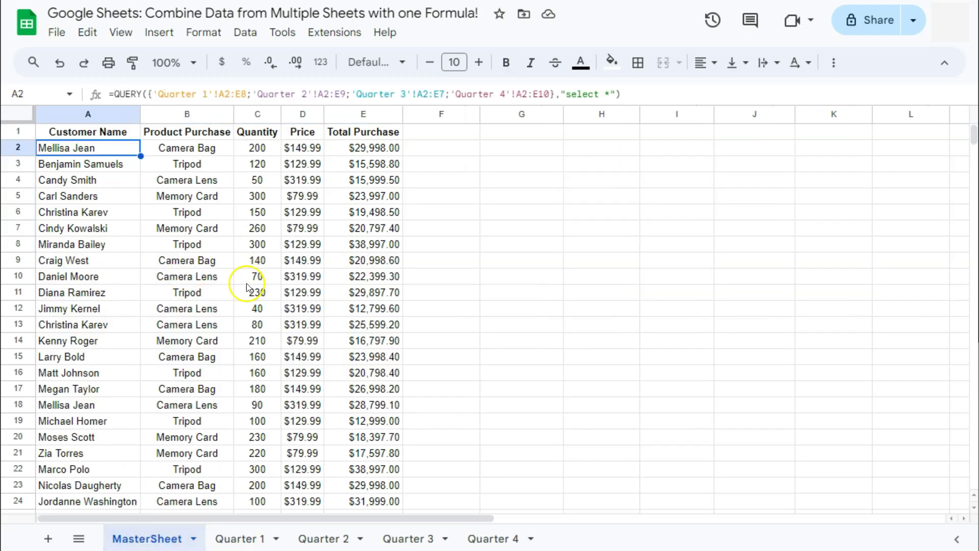
- Strip the row numbers from E8, E9, E7 and E10 so each range ends at column E
{"action": "left_click", "coordinate": [246, 94]}
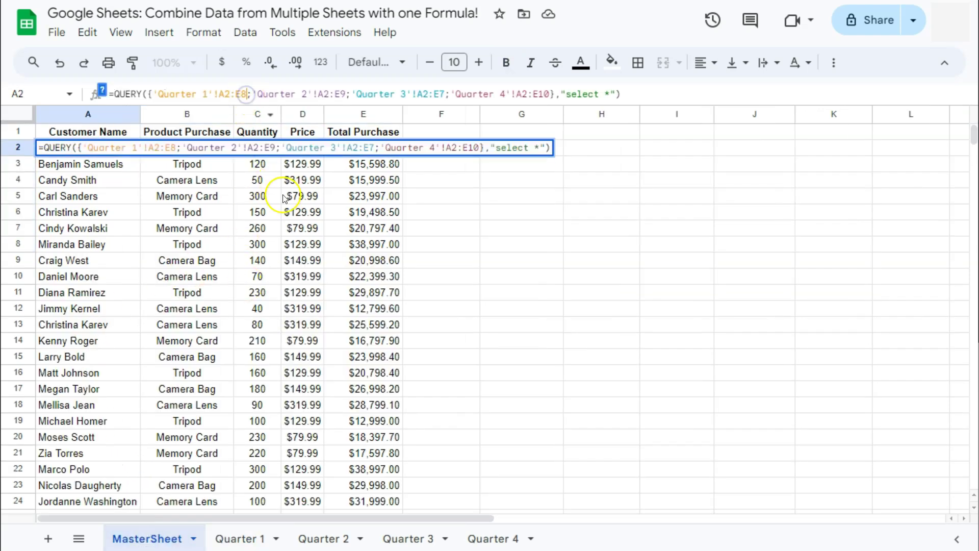
{"action": "left_click", "coordinate": [246, 98]}
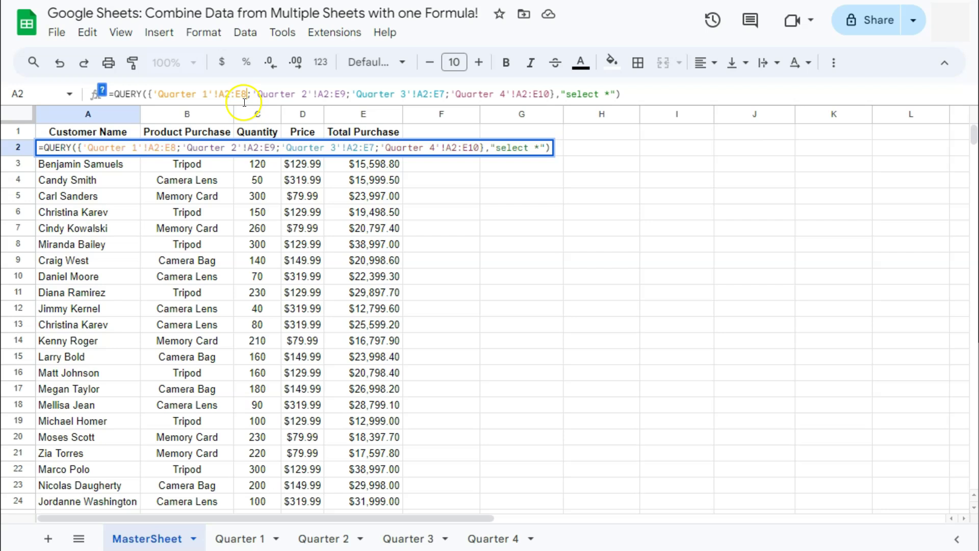
{"action": "left_click", "coordinate": [229, 97]}
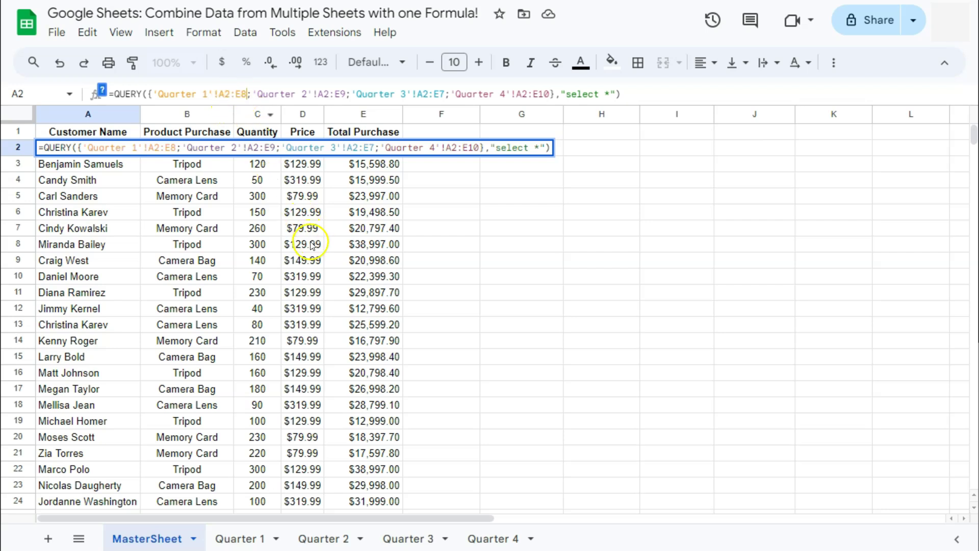
{"action": "key", "text": "BackSpace"}
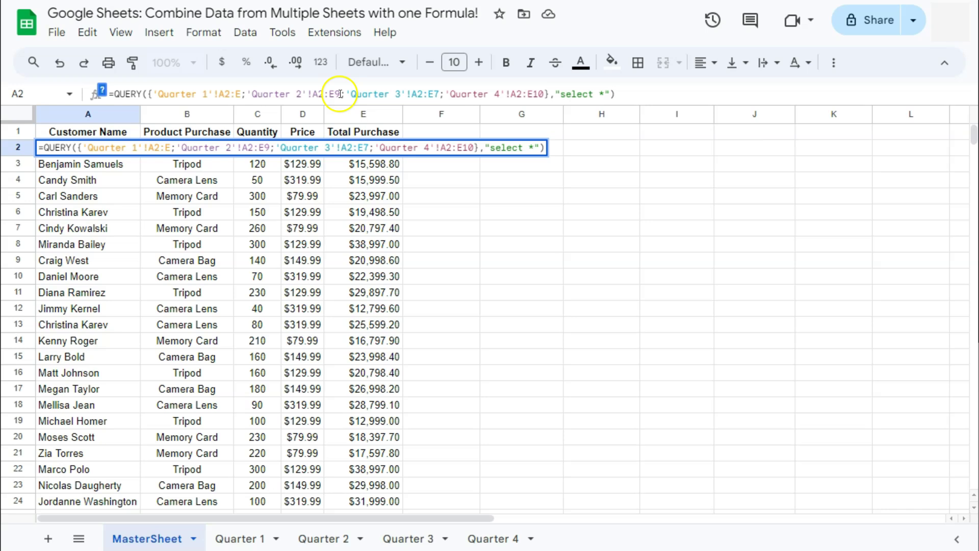
{"action": "key", "text": "BackSpace"}
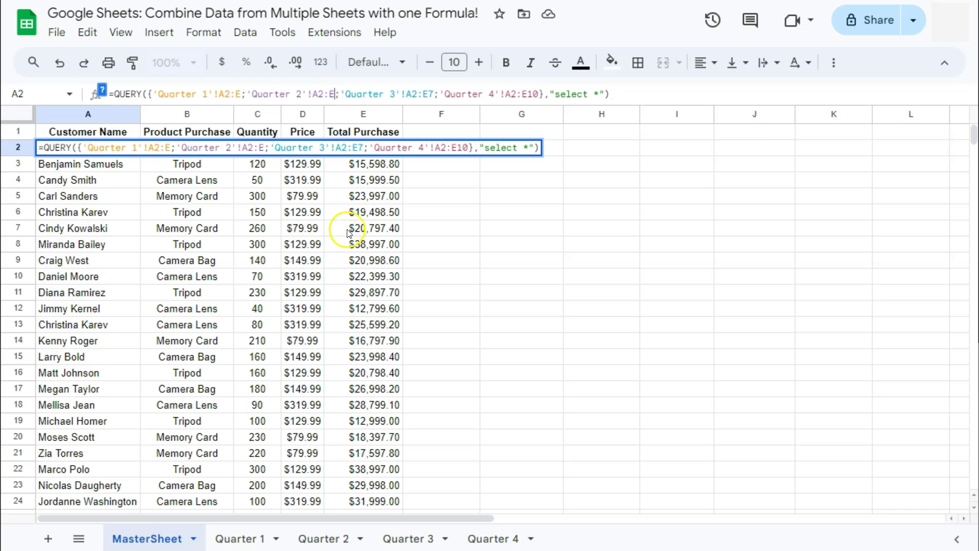
{"action": "left_click", "coordinate": [432, 94]}
{"action": "key", "text": "BackSpace"}
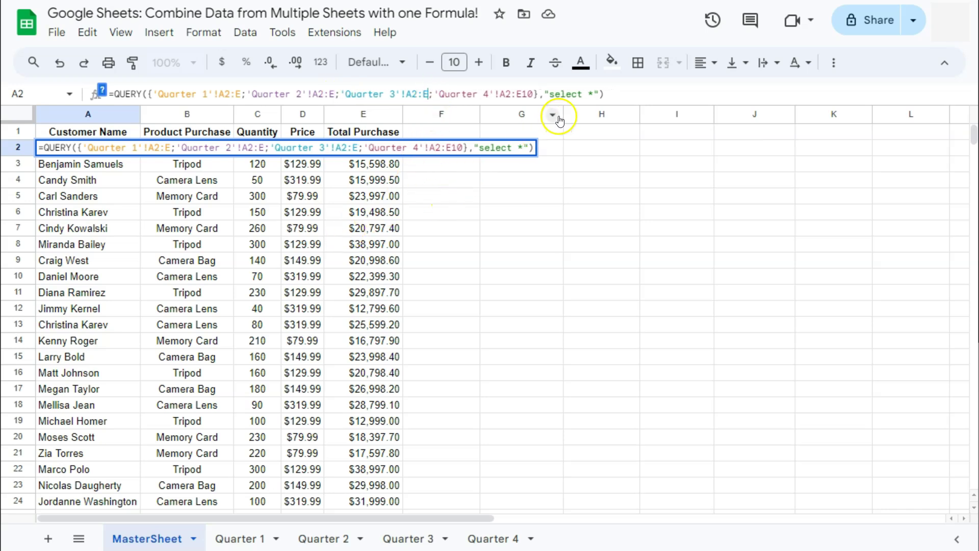
{"action": "left_click", "coordinate": [533, 94]}
{"action": "key", "text": "BackSpace"}
{"action": "key", "text": "BackSpace"}
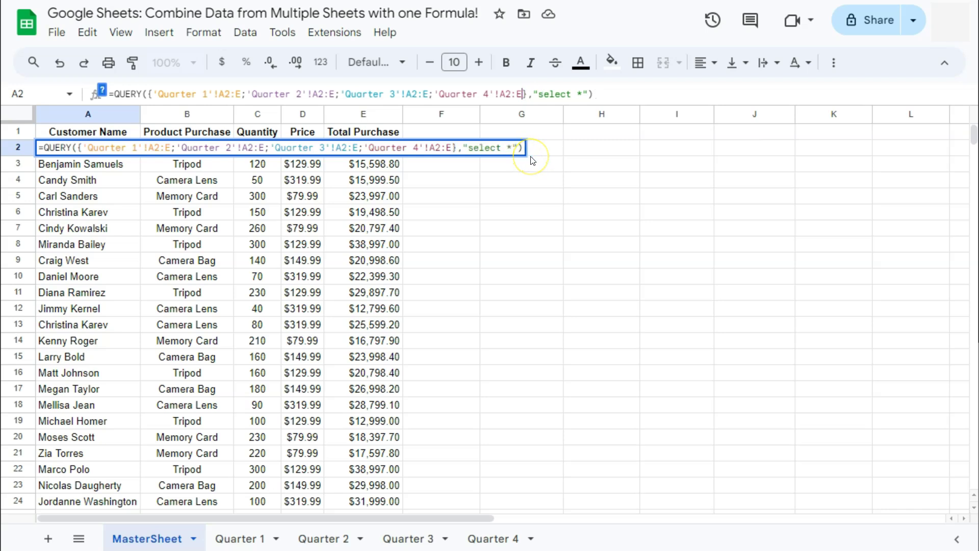
{"action": "key", "text": "Return"}
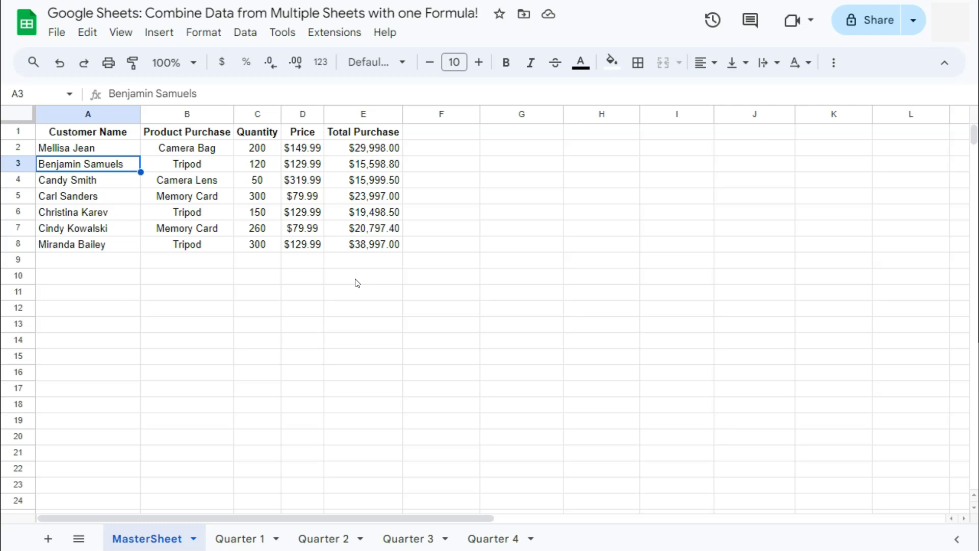
- Wrap the A2 formula in SORT( ) and scroll through the 30 alphabetized rows
{"action": "left_click", "coordinate": [87, 147]}
{"action": "double_click", "coordinate": [88, 147]}
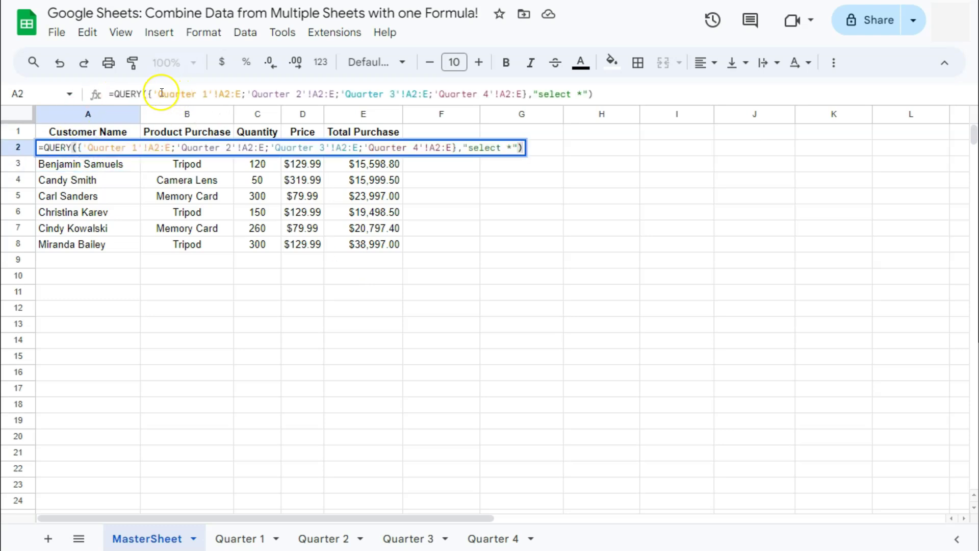
{"action": "left_click", "coordinate": [115, 95]}
{"action": "type", "text": "SORT"}
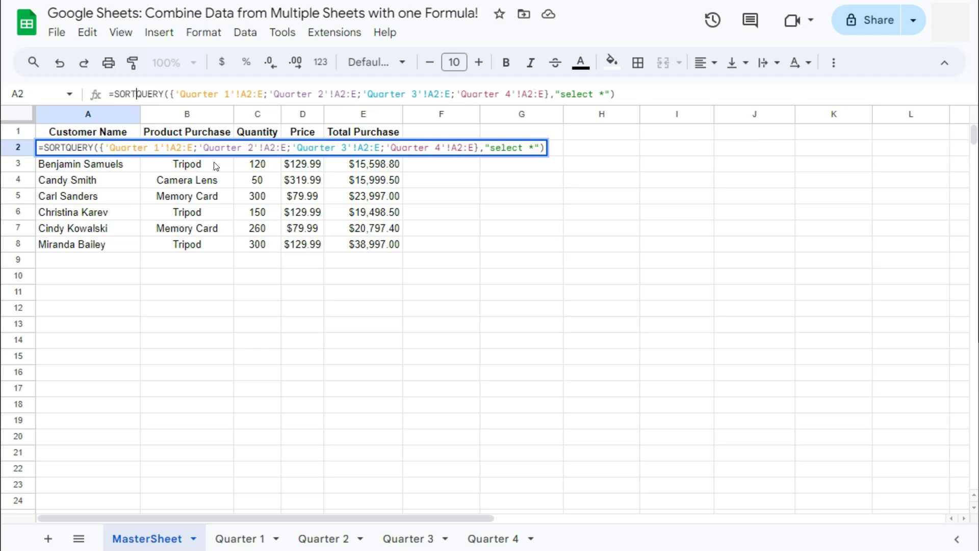
{"action": "type", "text": "("}
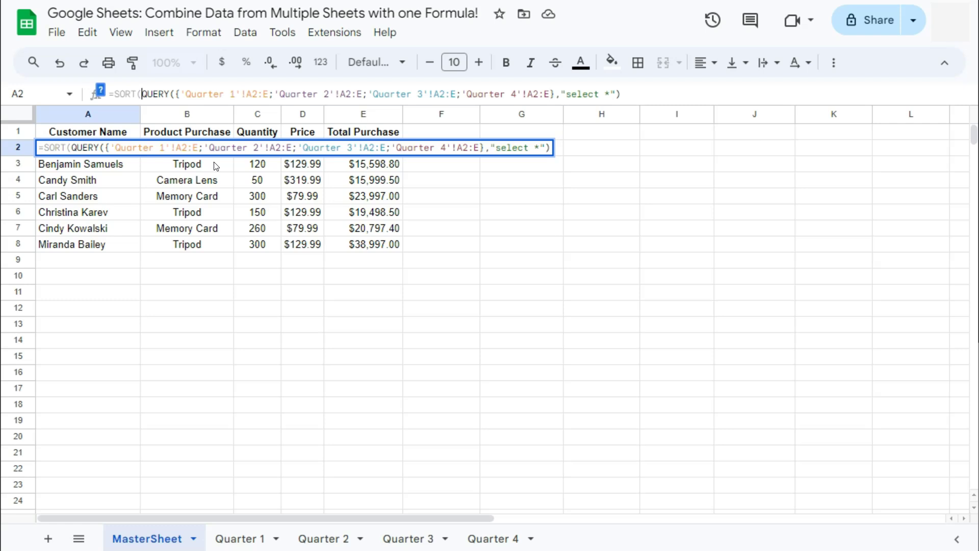
{"action": "key", "text": "Return"}
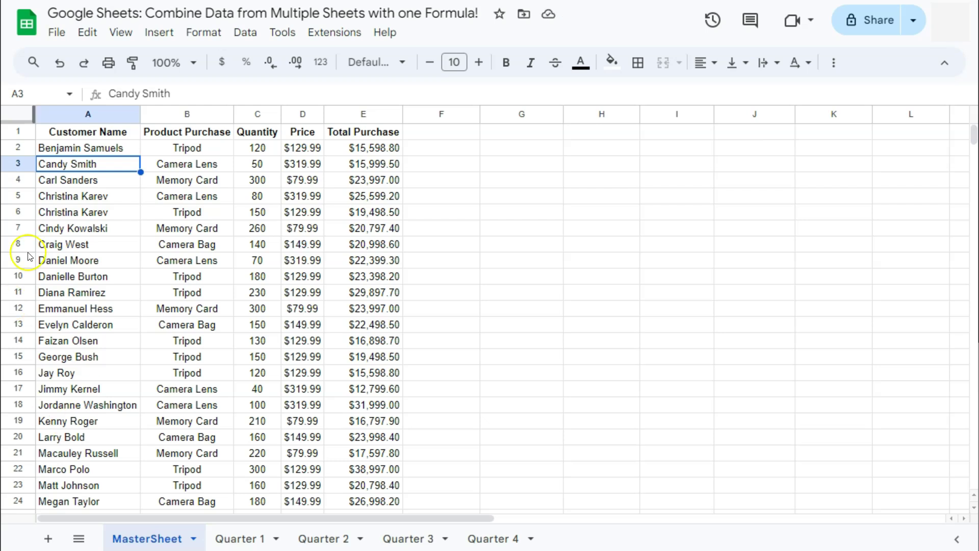
{"action": "scroll", "coordinate": [92, 284], "scroll_direction": "down", "scroll_amount": 3}
{"action": "scroll", "coordinate": [93, 287], "scroll_direction": "down", "scroll_amount": 3}
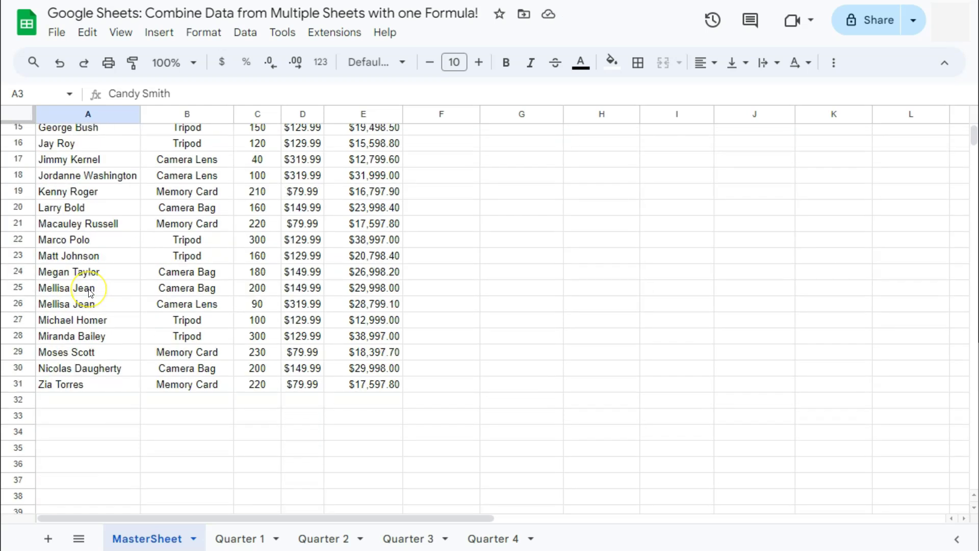
{"action": "scroll", "coordinate": [91, 292], "scroll_direction": "up", "scroll_amount": 5}
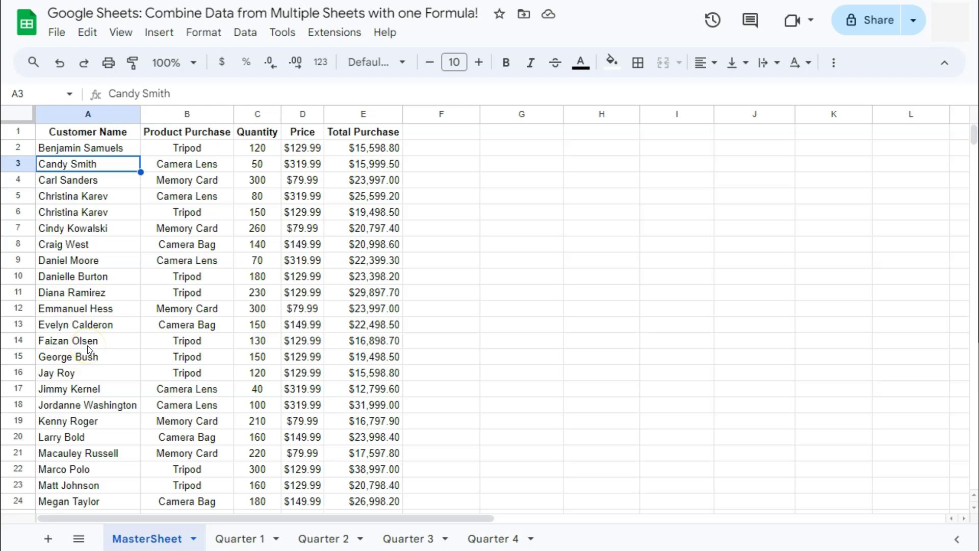
{"action": "scroll", "coordinate": [88, 350], "scroll_direction": "down", "scroll_amount": 8}
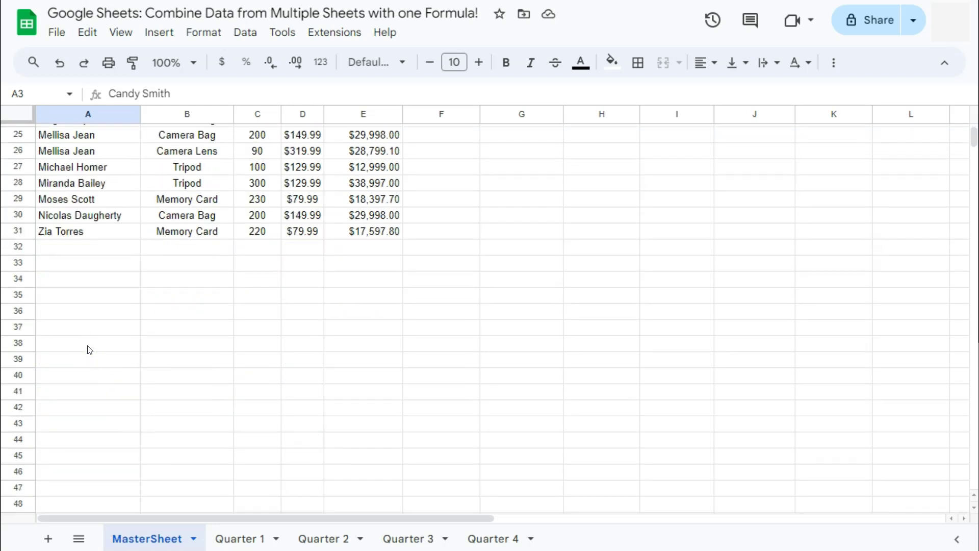
{"action": "left_click", "coordinate": [159, 539]}
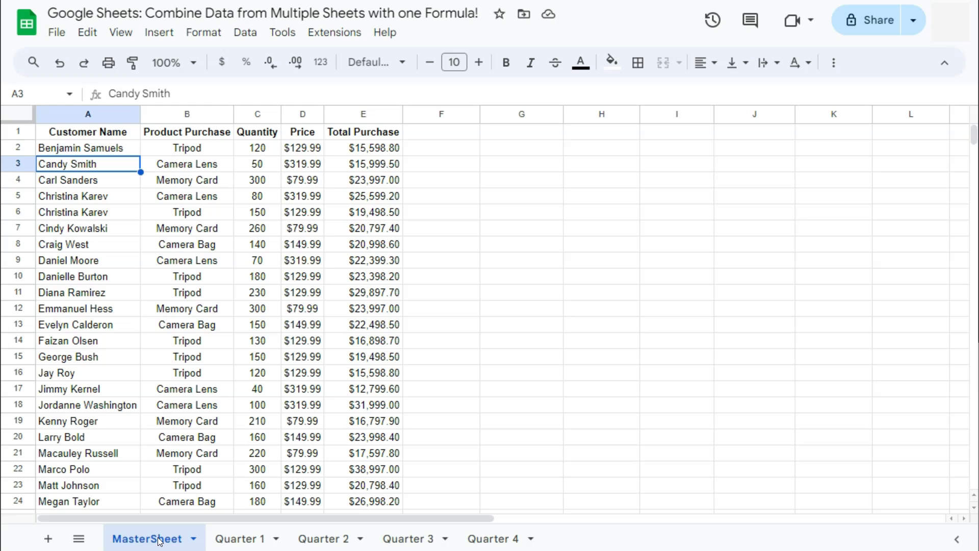
- Enter a new customer name in Quarter 1 cell A9 and confirm it appears in MasterSheet row 2
{"action": "left_click", "coordinate": [246, 536]}
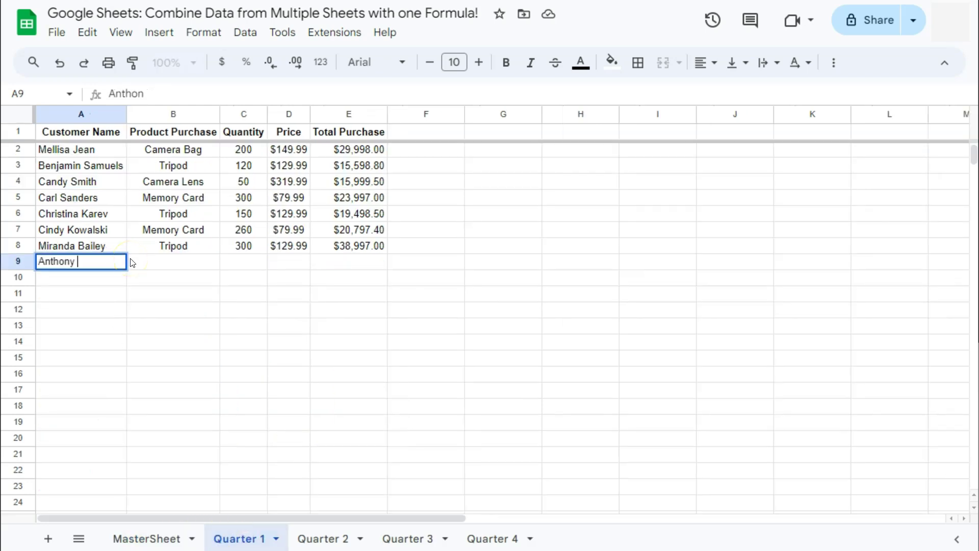
{"action": "key", "text": "Return"}
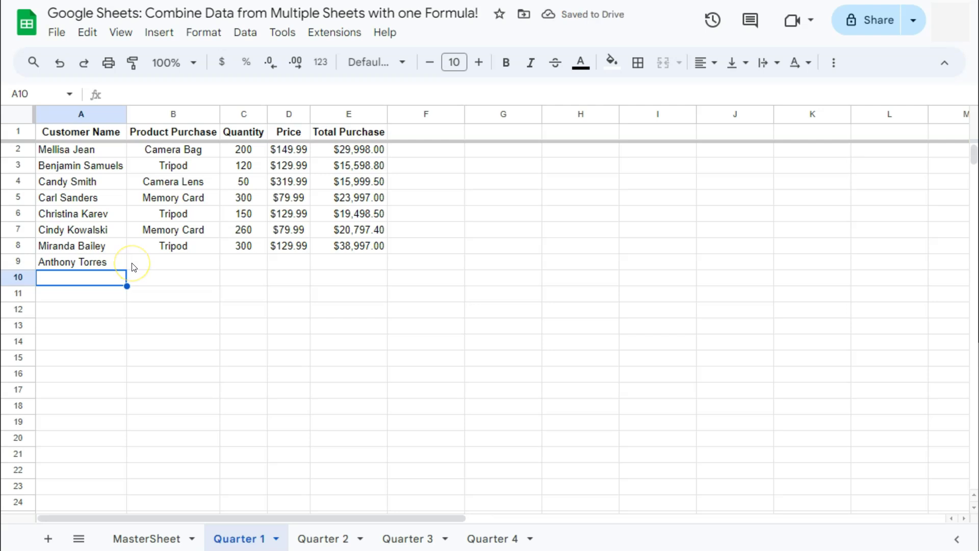
{"action": "left_click", "coordinate": [158, 536]}
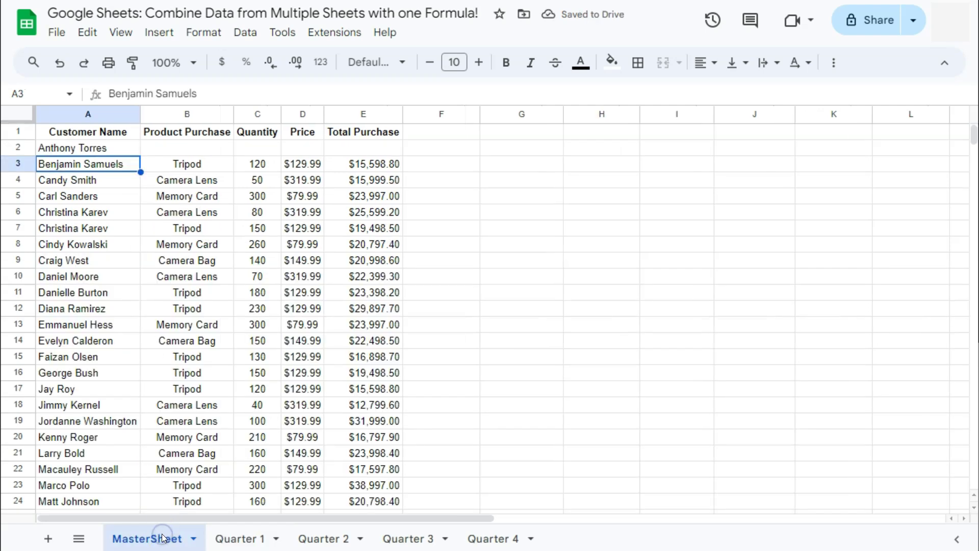
{"action": "left_click_drag", "start_coordinate": [117, 147], "coordinate": [358, 152]}
{"action": "left_click", "coordinate": [124, 153]}
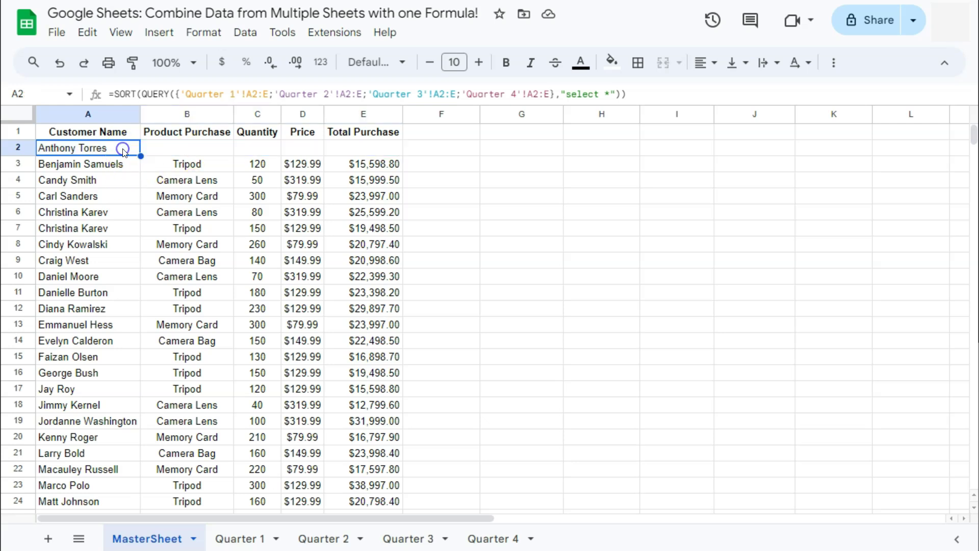
{"action": "left_click", "coordinate": [409, 153]}
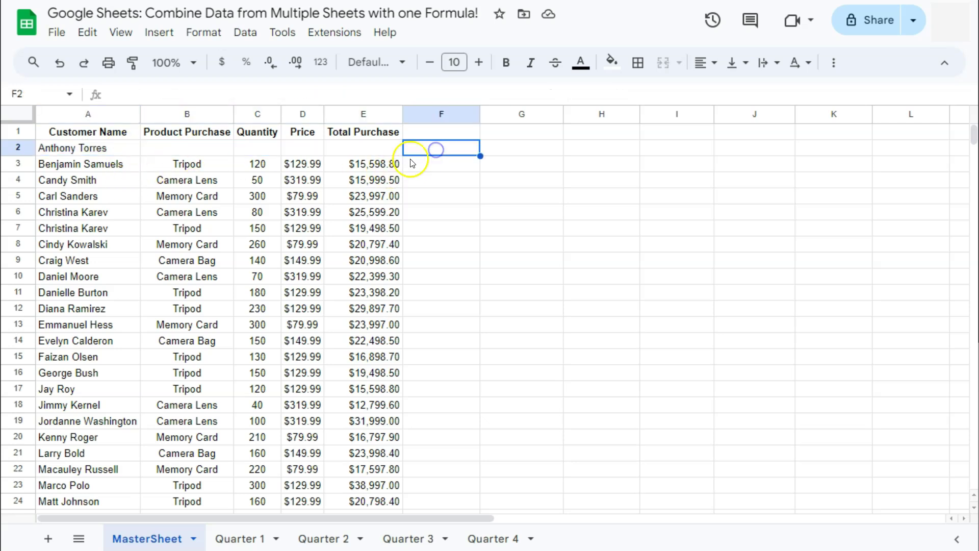